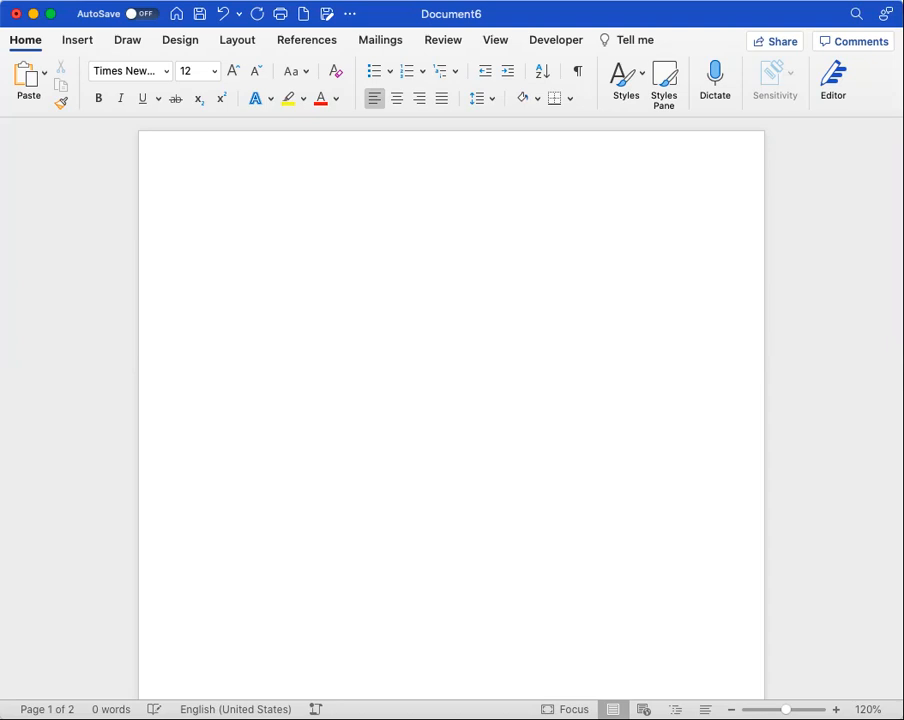
Step: Check the font and font size choices for the blank document
{"action": "key", "text": "Down"}
{"action": "key", "text": "Up"}
{"action": "key", "text": "Up"}
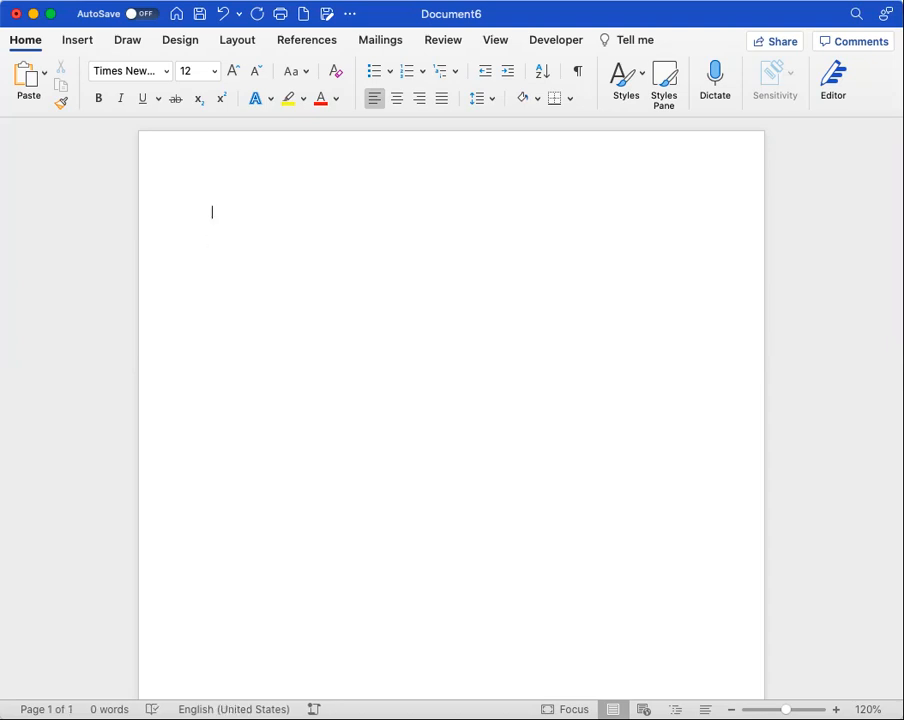
{"action": "left_click", "coordinate": [165, 78]}
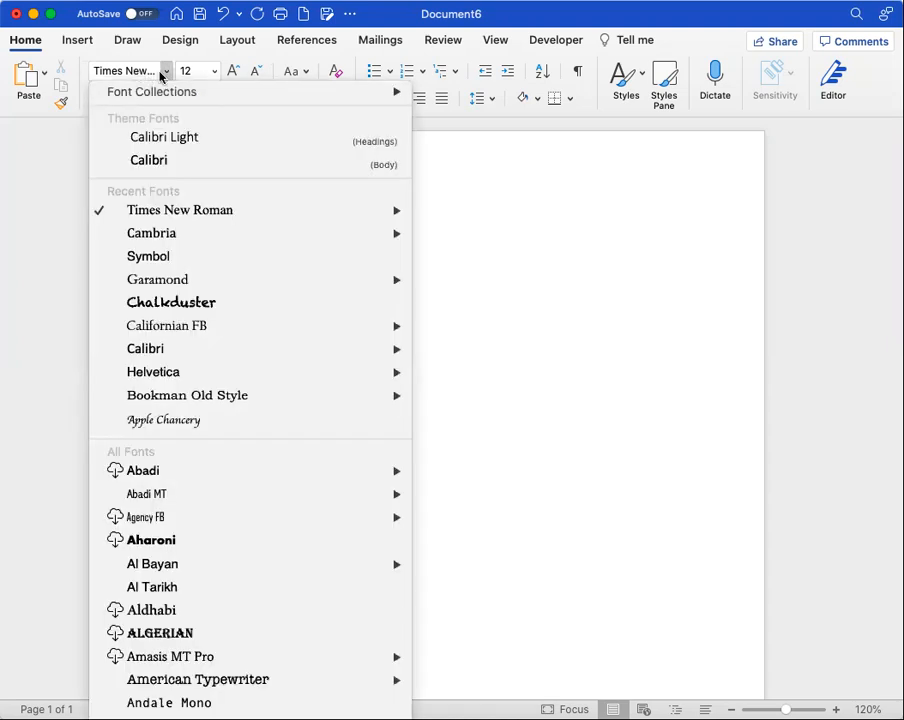
{"action": "left_click", "coordinate": [223, 76]}
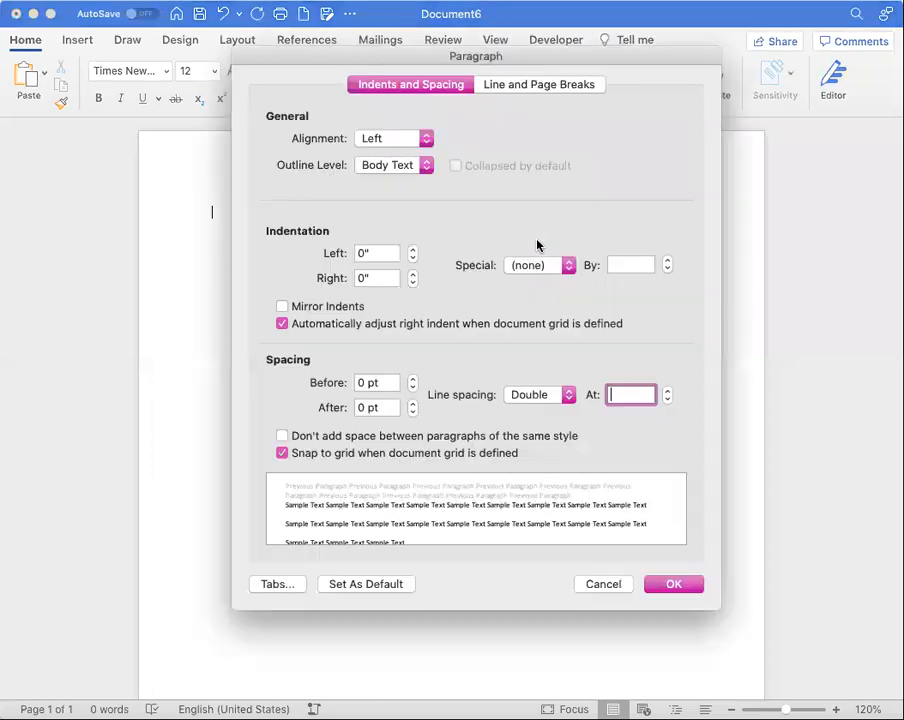
Step: Apply Double line spacing to the paragraph in the Indents and Spacing settings
{"action": "left_click", "coordinate": [538, 396]}
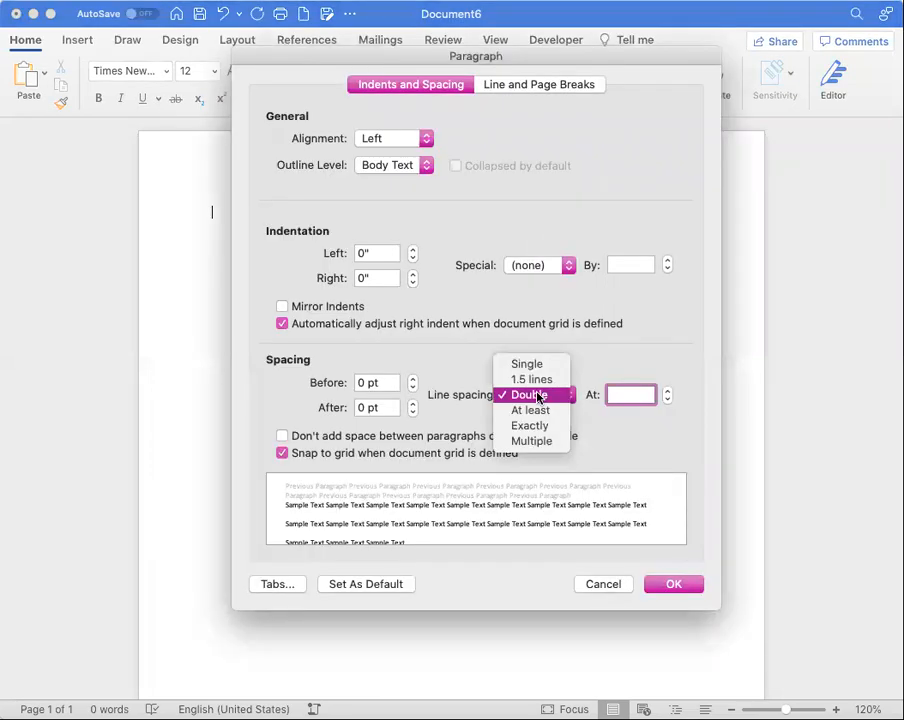
{"action": "left_click", "coordinate": [538, 396]}
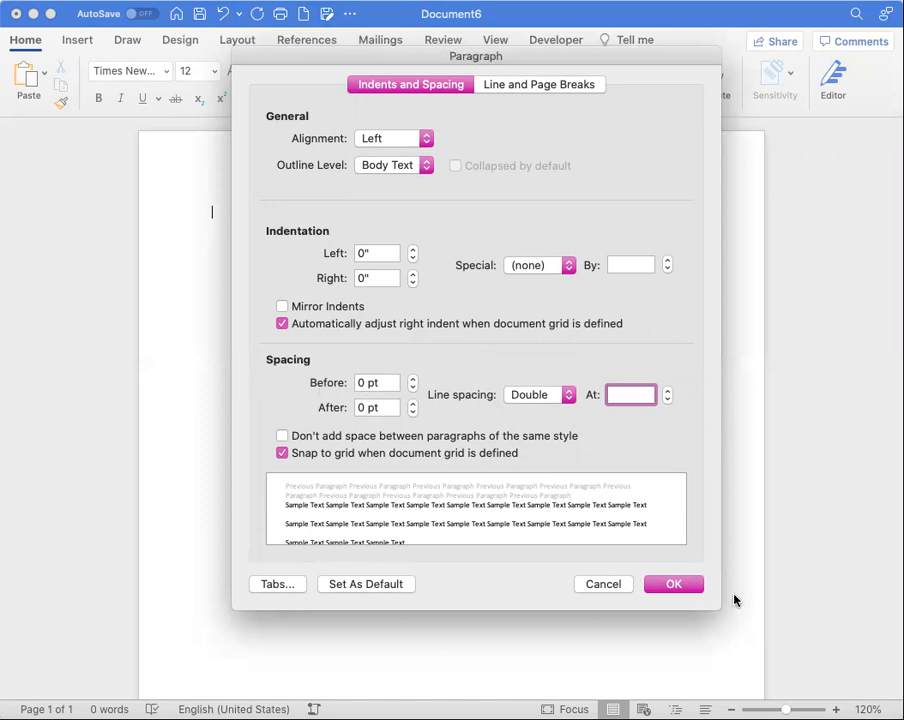
{"action": "left_click", "coordinate": [692, 588]}
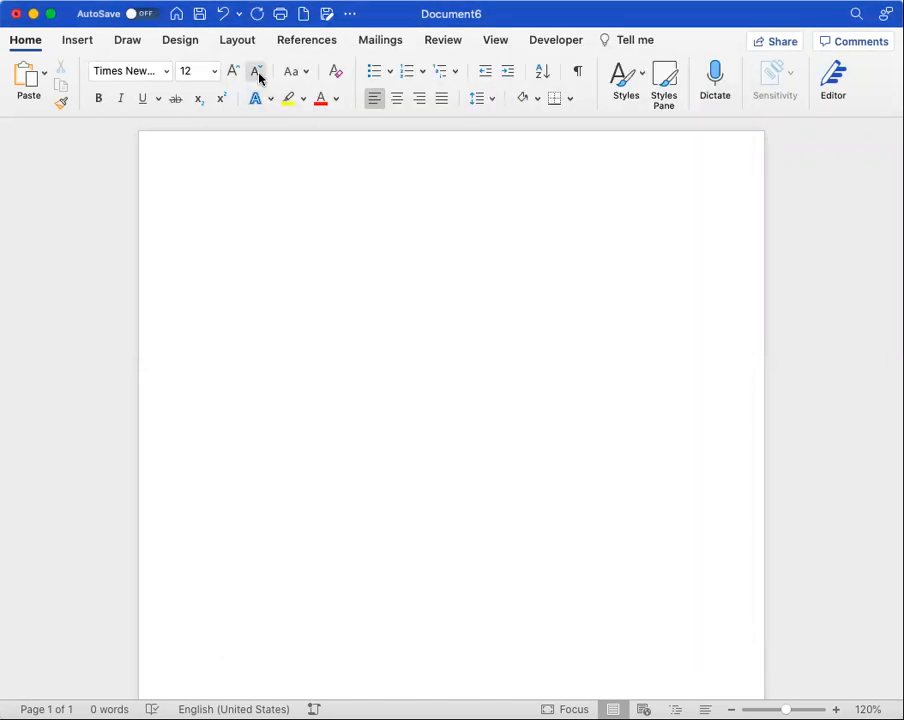
Step: Apply custom 1" margins on all four sides to the whole document
{"action": "left_click", "coordinate": [240, 44]}
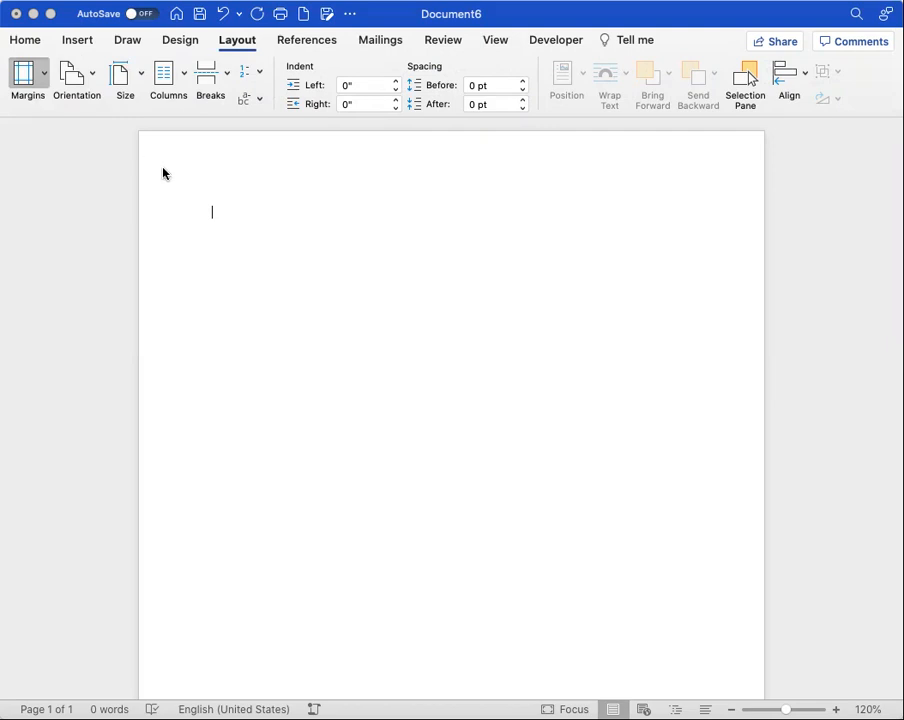
{"action": "left_click", "coordinate": [88, 414]}
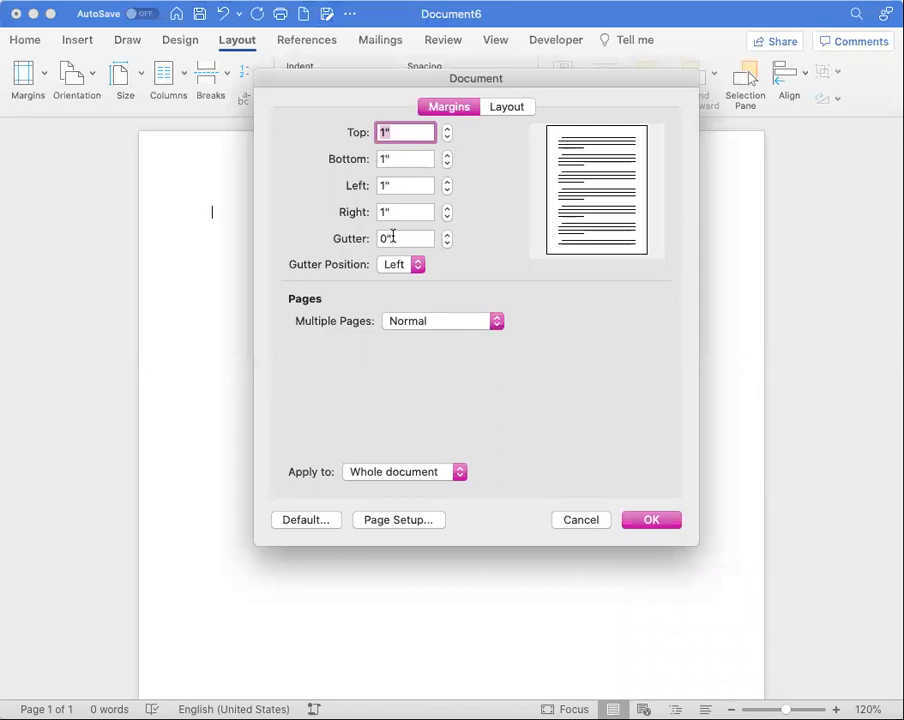
{"action": "left_click", "coordinate": [648, 522]}
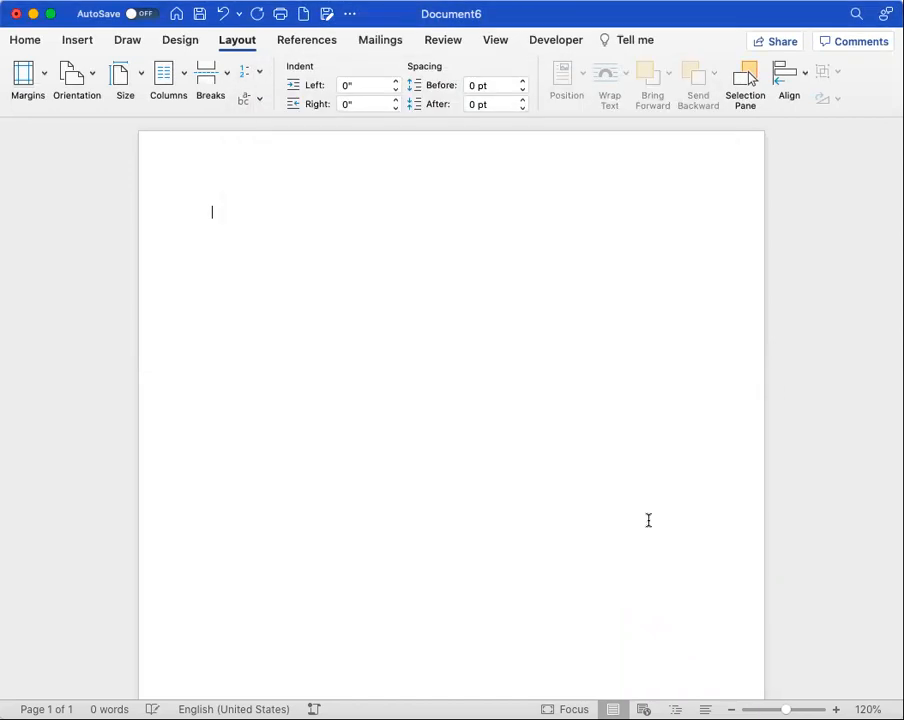
Step: Enter the first three heading lines "Your Name", "English 101/97 LCE" and "Fall 2021", and begin a fourth line
{"action": "left_click", "coordinate": [34, 40]}
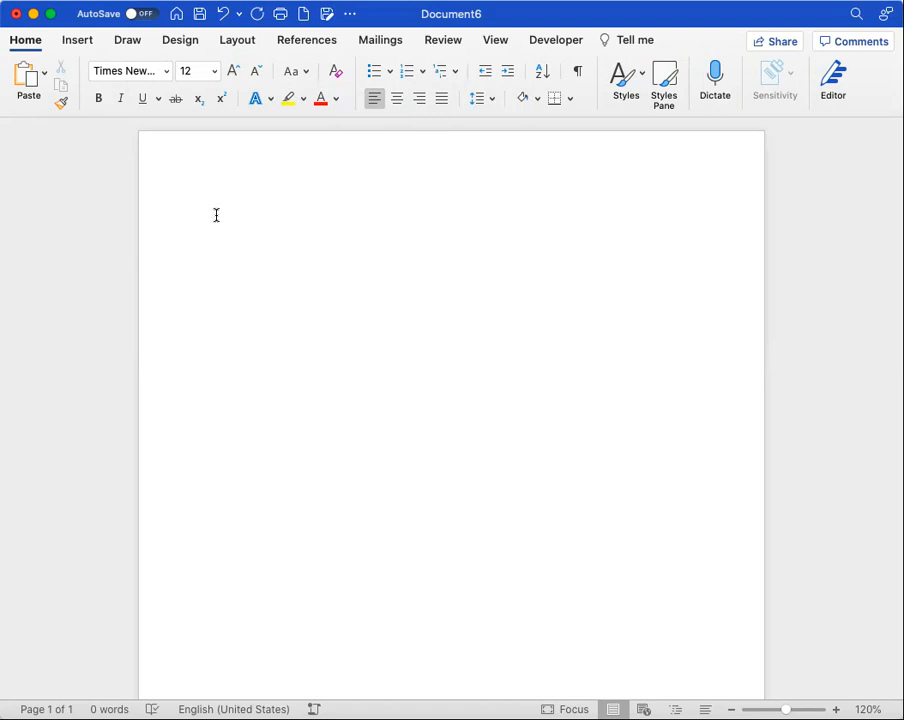
{"action": "type", "text": "Your Name"}
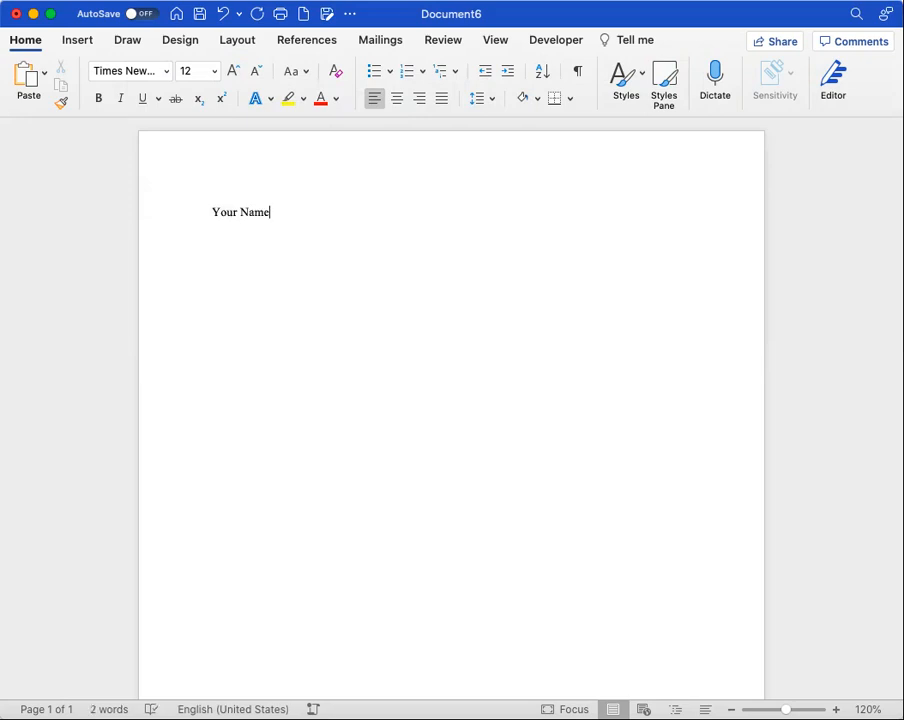
{"action": "key", "text": "Return"}
{"action": "type", "text": "English 110"}
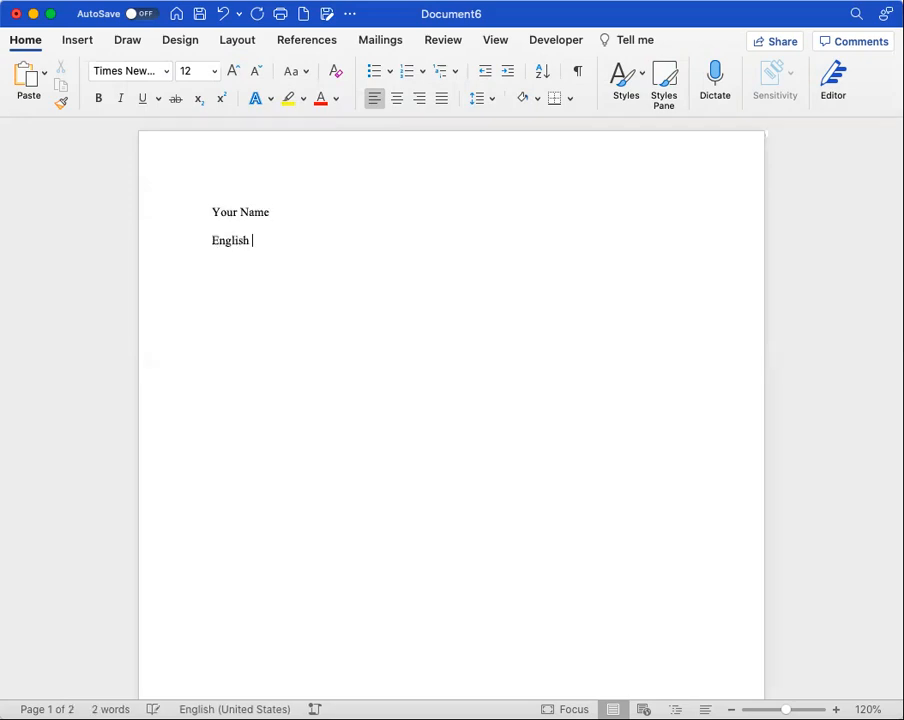
{"action": "key", "text": "BackSpace"}
{"action": "key", "text": "BackSpace"}
{"action": "type", "text": "01/"}
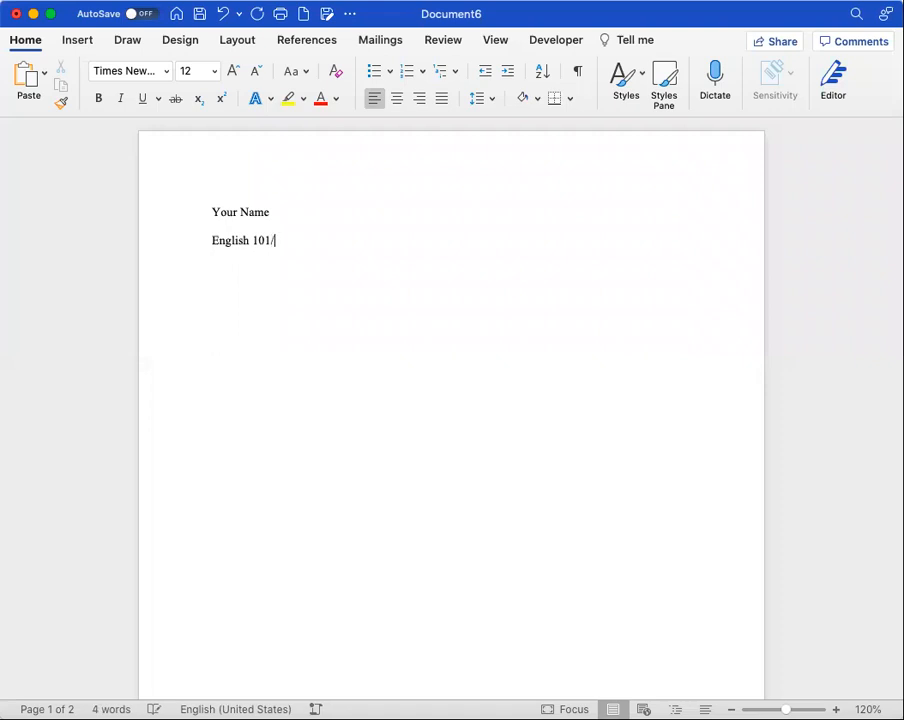
{"action": "type", "text": "97 LCE"}
{"action": "key", "text": "Return"}
{"action": "type", "text": "Fall 2021"}
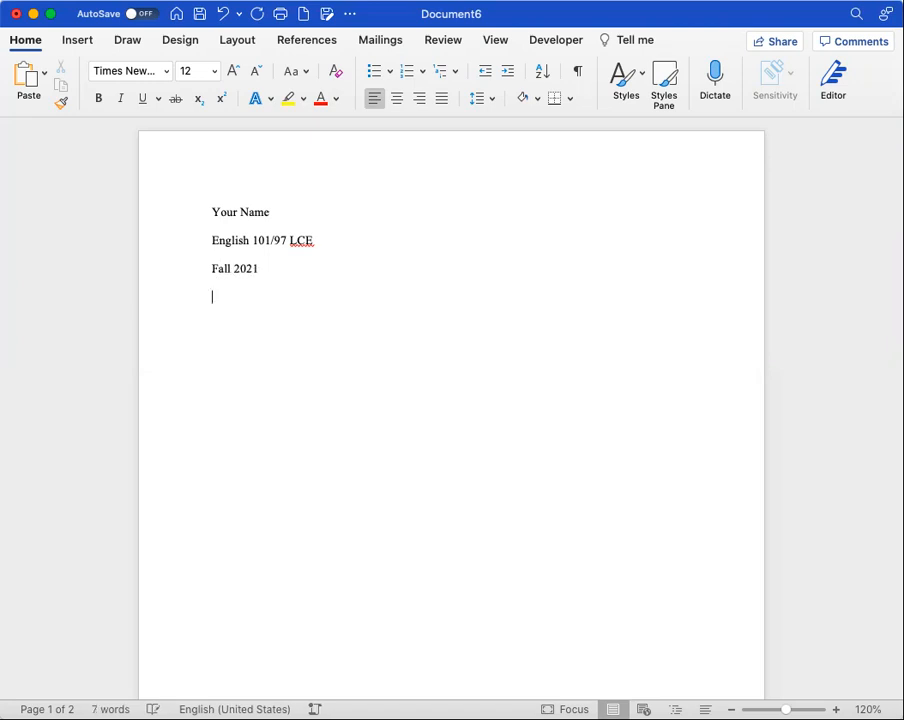
{"action": "key", "text": "Return"}
{"action": "type", "text": "Name of the assignemtn"}
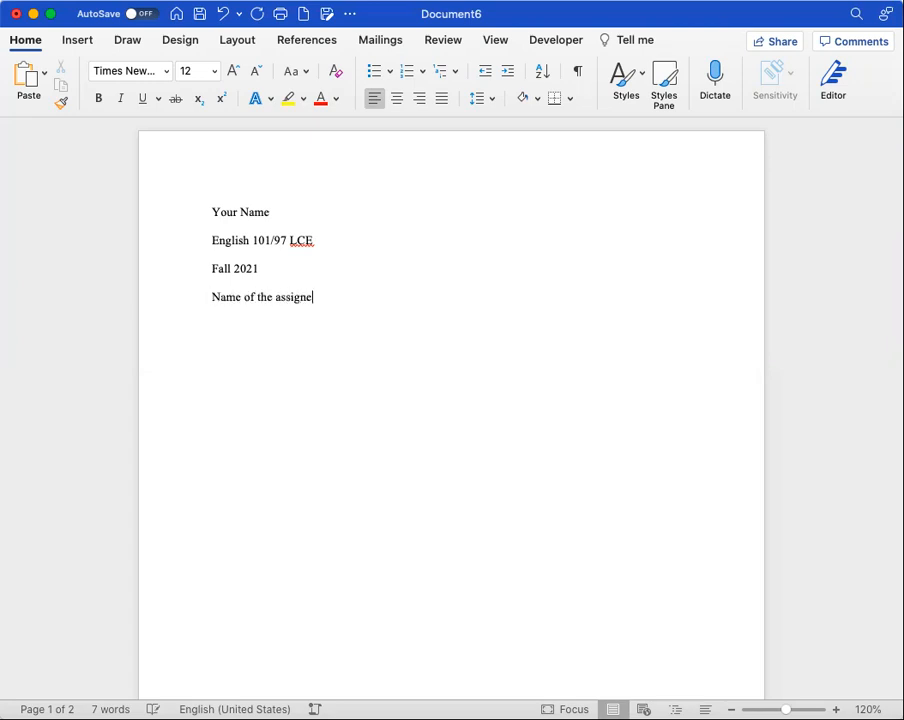
{"action": "triple_click", "coordinate": [290, 292]}
{"action": "type", "text": "Essay #1"}
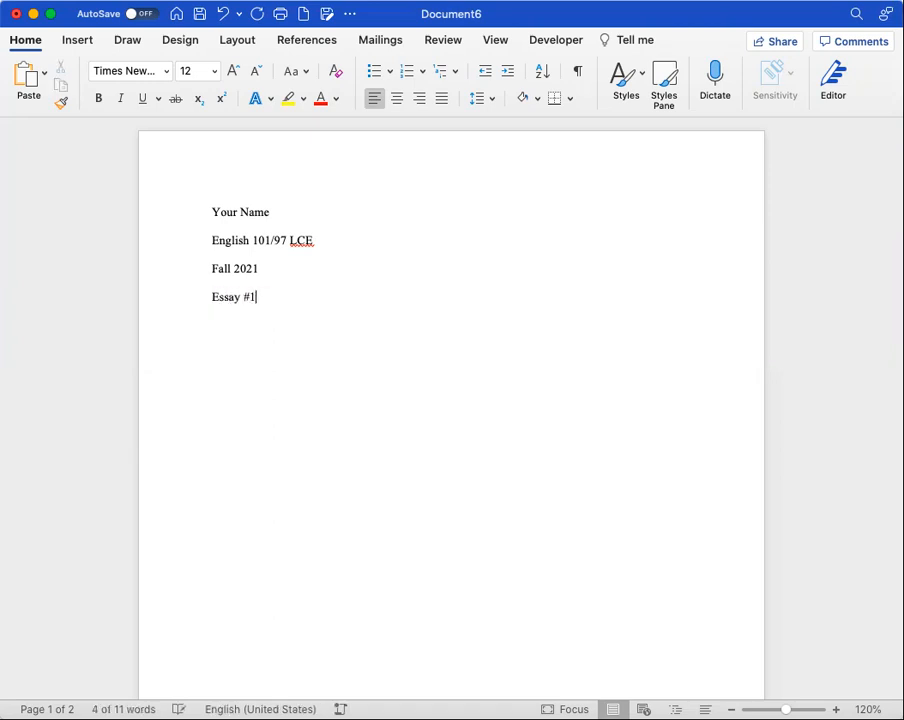
{"action": "key", "text": "BackSpace"}
{"action": "key", "text": "BackSpace"}
{"action": "key", "text": "BackSpace"}
{"action": "key", "text": "BackSpace"}
{"action": "key", "text": "BackSpace"}
{"action": "key", "text": "BackSpace"}
{"action": "key", "text": "BackSpace"}
{"action": "key", "text": "BackSpace"}
{"action": "key", "text": "BackSpace"}
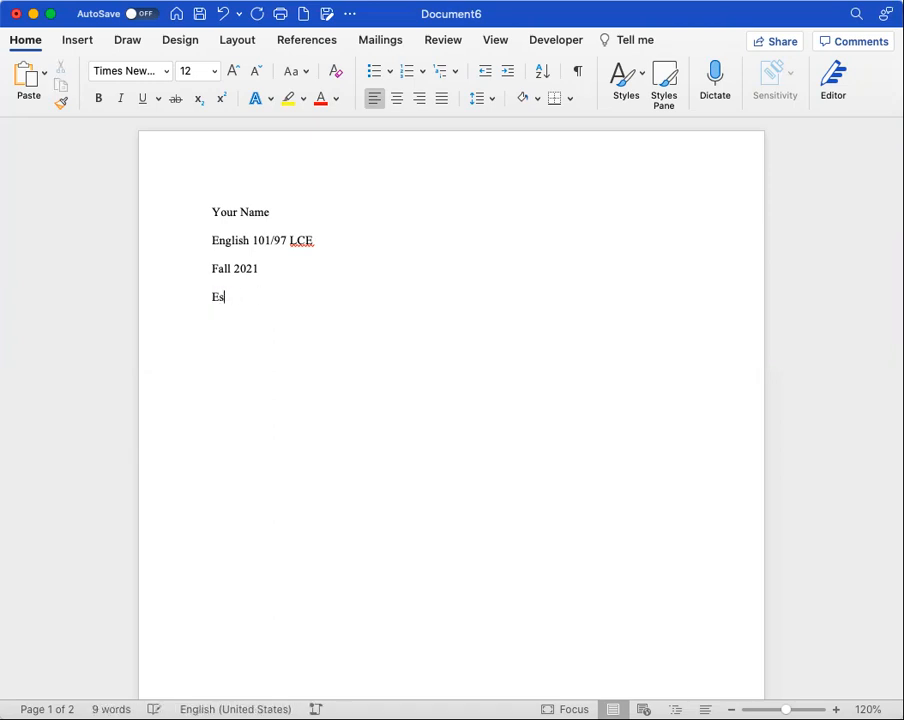
Step: Enter "Descriptive Writing Assignment" as the fourth heading line and begin a new line below it
{"action": "type", "text": "Descriptive Writing "}
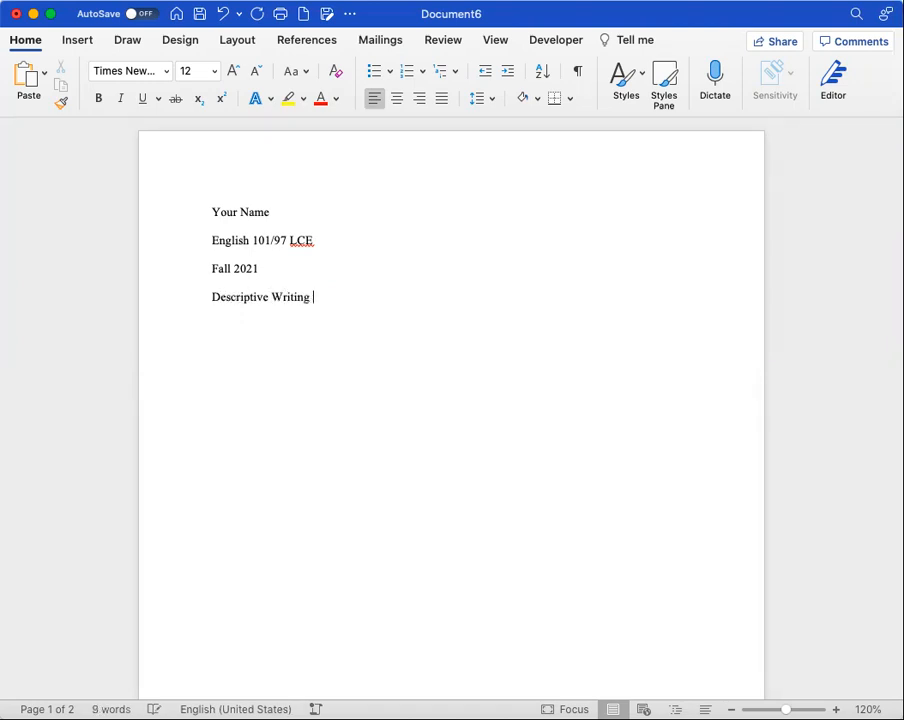
{"action": "type", "text": "Assignment"}
{"action": "key", "text": "Return"}
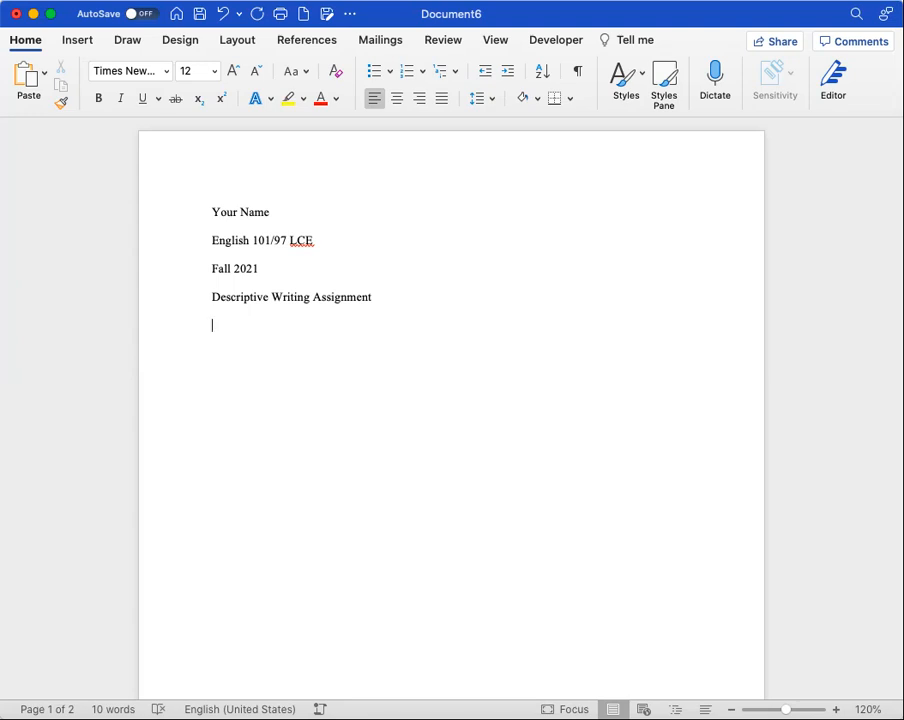
{"action": "type", "text": "Septem"}
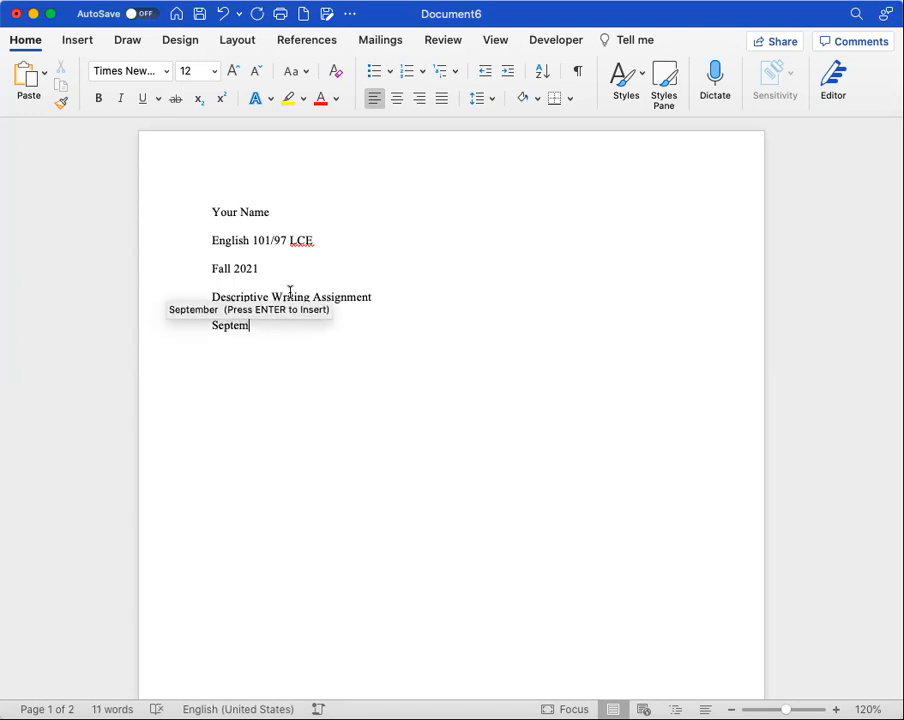
{"action": "key", "text": "BackSpace"}
{"action": "type", "text": "b"}
{"action": "key", "text": "Return"}
{"action": "type", "text": "21."}
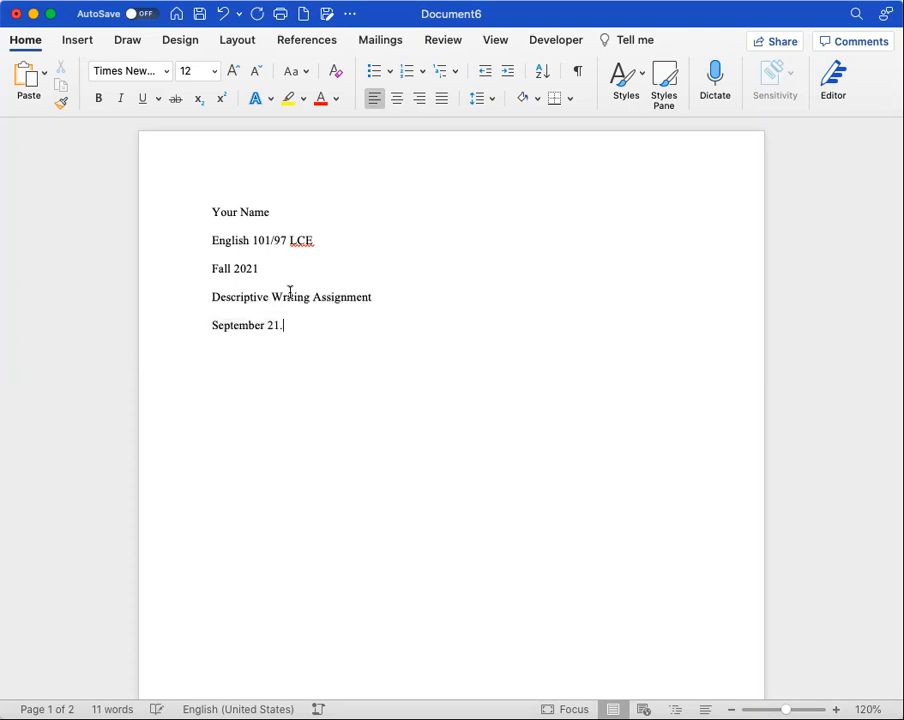
{"action": "type", "text": ", 2021"}
{"action": "key", "text": "BackSpace"}
{"action": "key", "text": "BackSpace"}
{"action": "key", "text": "BackSpace"}
{"action": "key", "text": "BackSpace"}
{"action": "key", "text": "BackSpace"}
{"action": "key", "text": "BackSpace"}
{"action": "key", "text": "BackSpace"}
{"action": "key", "text": "BackSpace"}
{"action": "key", "text": "BackSpace"}
{"action": "key", "text": "BackSpace"}
{"action": "key", "text": "BackSpace"}
{"action": "key", "text": "BackSpace"}
{"action": "key", "text": "BackSpace"}
{"action": "key", "text": "BackSpace"}
{"action": "key", "text": "BackSpace"}
{"action": "key", "text": "BackSpace"}
{"action": "key", "text": "BackSpace"}
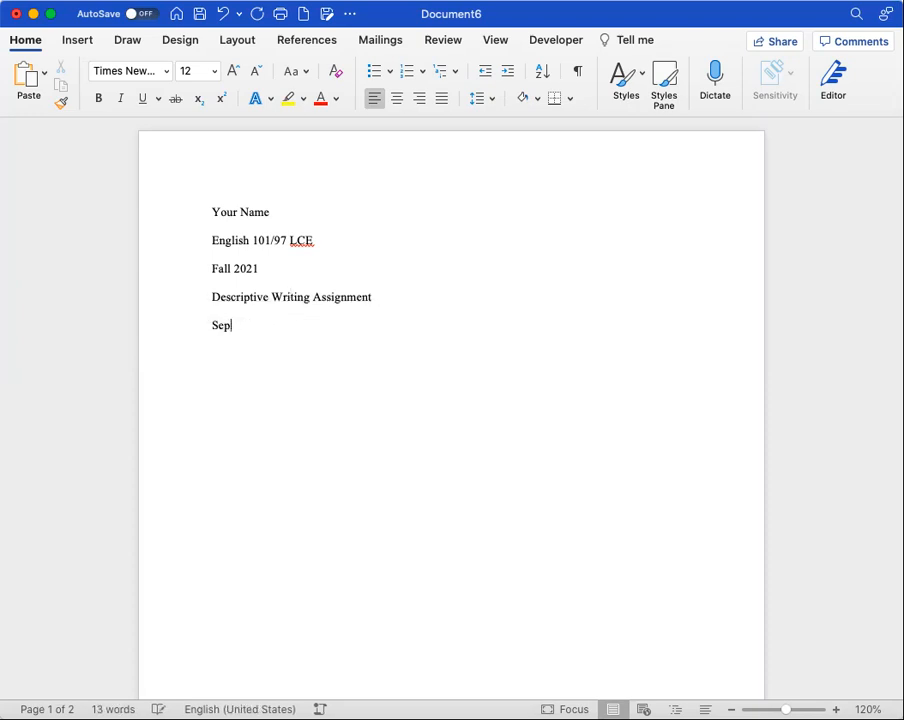
{"action": "key", "text": "BackSpace"}
Step: Enter the date 9/21/21 as the fifth heading line
{"action": "type", "text": "9/2121"}
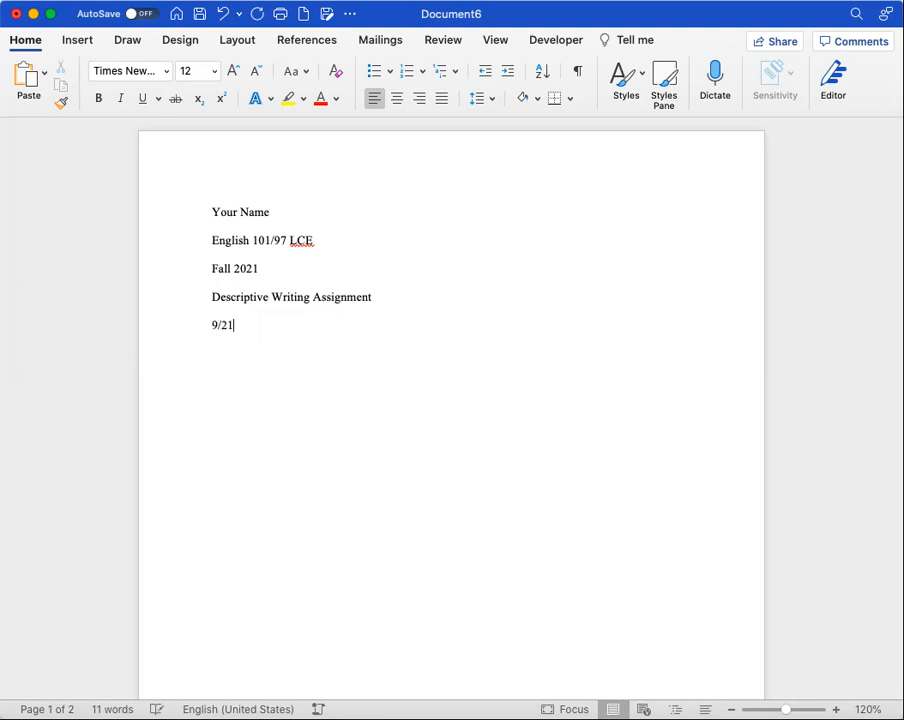
{"action": "key", "text": "BackSpace"}
{"action": "key", "text": "BackSpace"}
{"action": "type", "text": "/21 "}
Step: Add a centered "Title" line below the date and begin a new line after it
{"action": "type", "text": "Title"}
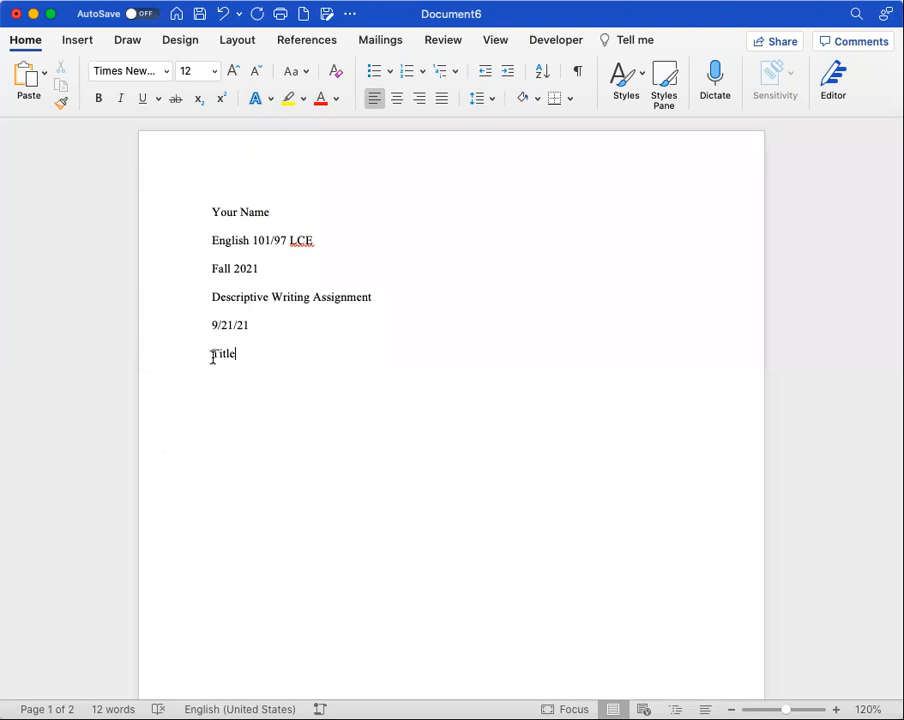
{"action": "left_click", "coordinate": [397, 98]}
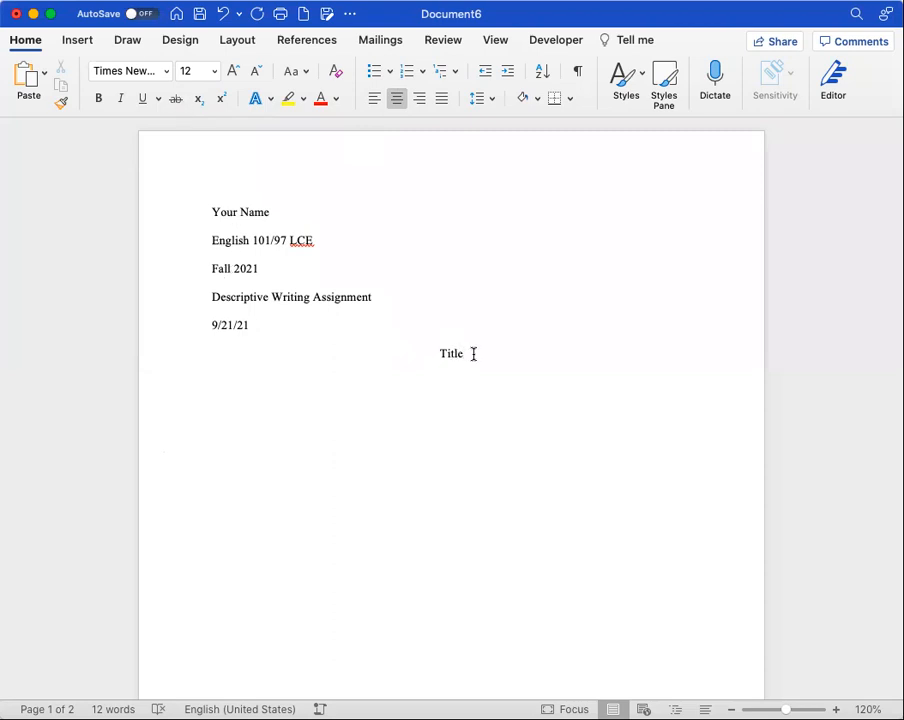
{"action": "key", "text": "Return"}
Step: Add a left-aligned paragraph starting "Your introduction will begin here. Be sure to have a thesis statement." plus filler, with its first line indented
{"action": "left_click", "coordinate": [374, 99]}
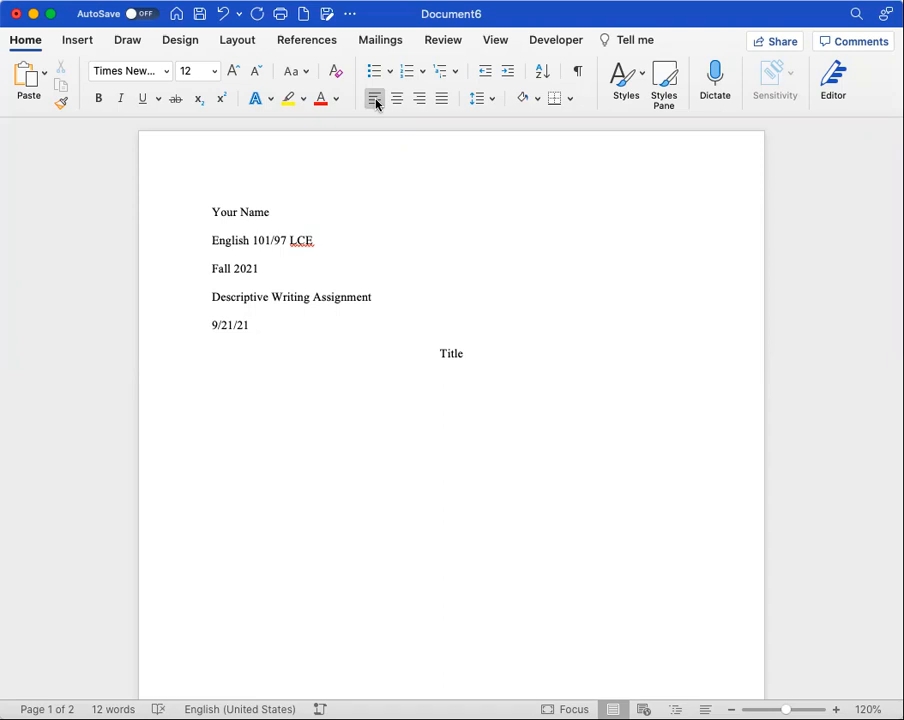
{"action": "type", "text": "Your introduction will begin here. Be sure to have a thesis statement. Hasldal  alsdlkasdjl alkakldjlka aj lkjklajskdljklja lkajslkj"}
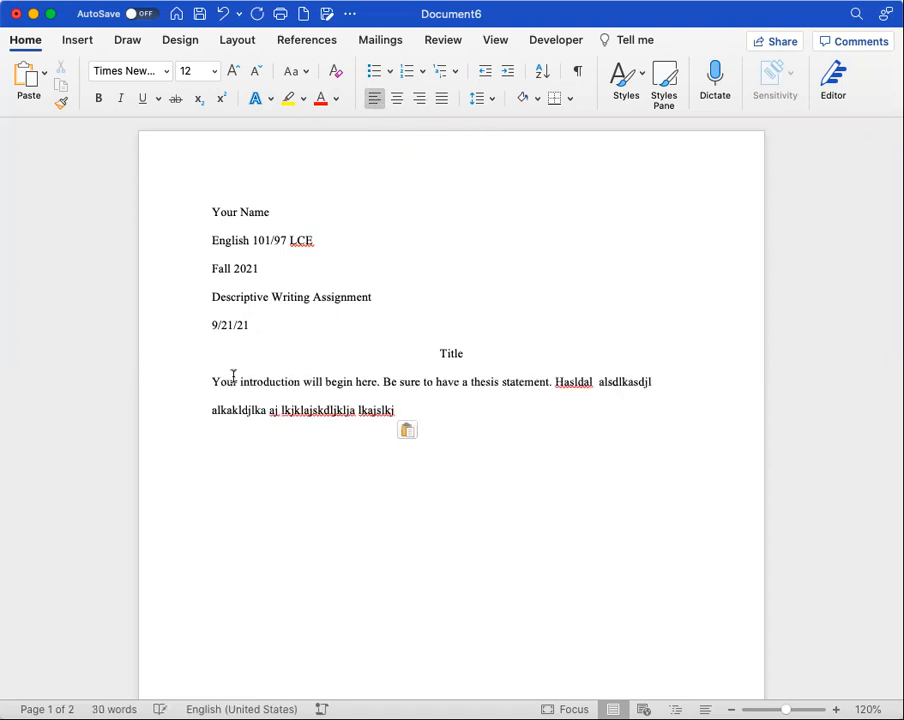
{"action": "left_click", "coordinate": [209, 380]}
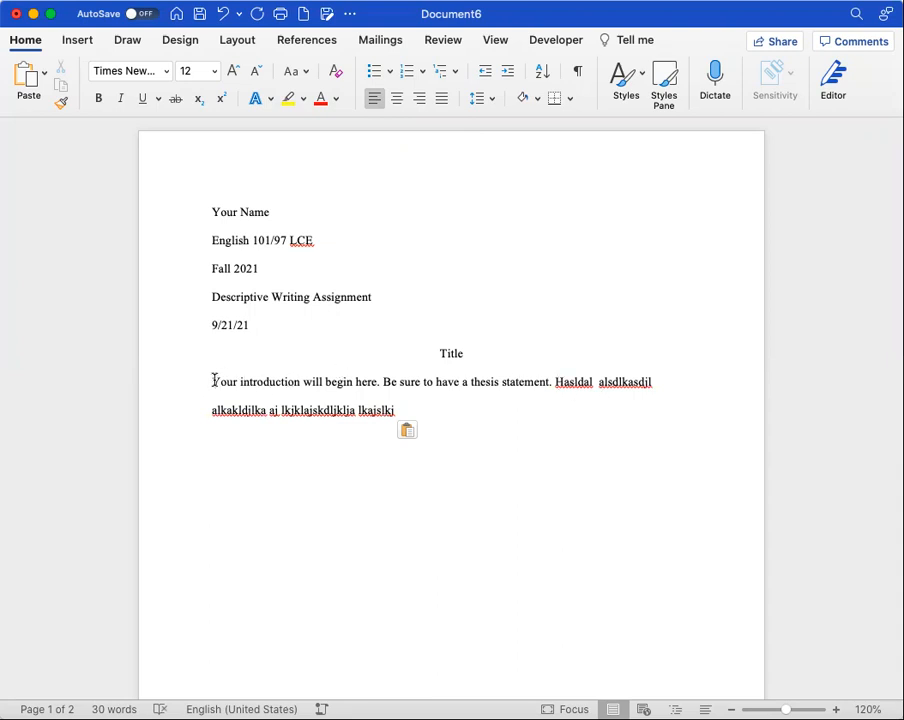
{"action": "key", "text": "Tab"}
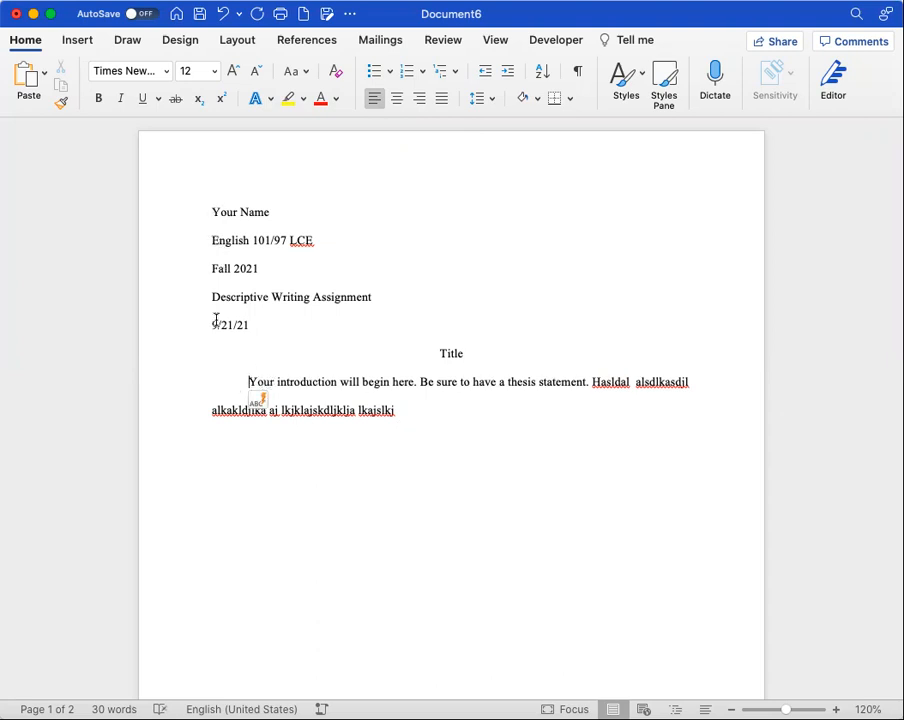
Step: Extend the introduction paragraph with filler text into a third line and start a new paragraph below it
{"action": "left_click", "coordinate": [425, 417]}
{"action": "type", "text": "aksdklasjd"}
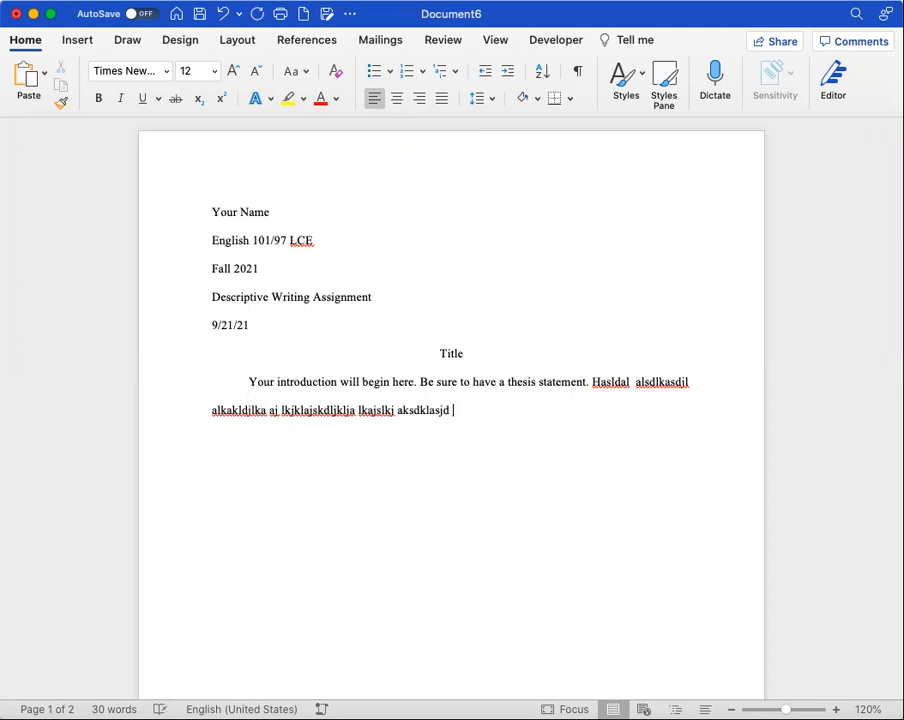
{"action": "type", "text": " klasjdklasjkldj kal jasdjaksjd kajs k"}
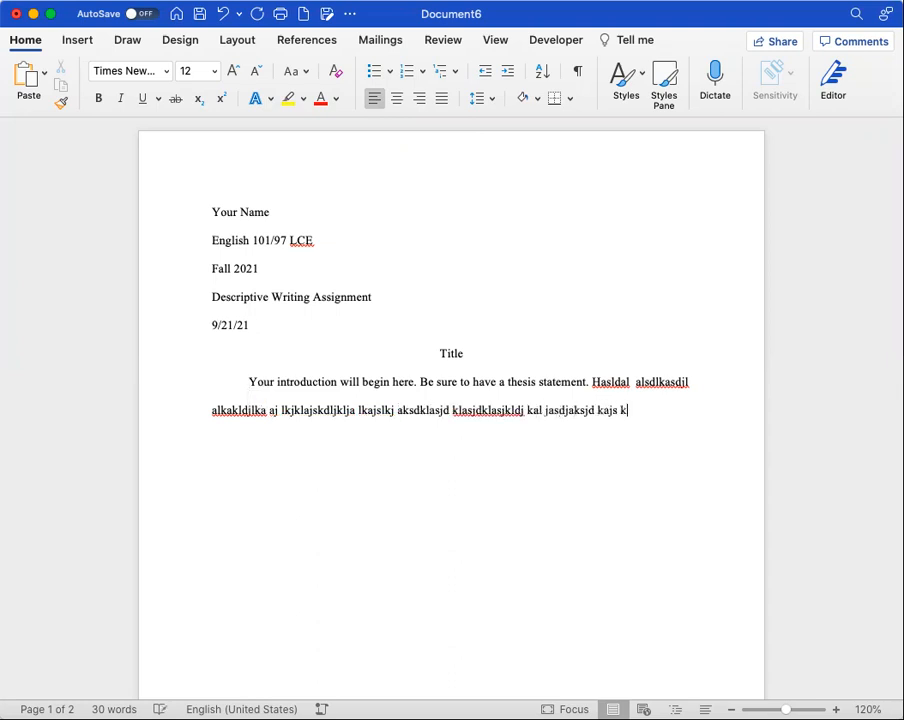
{"action": "type", "text": "lajdskjaskdj akjdkajsd alksjd kajsdaklj "}
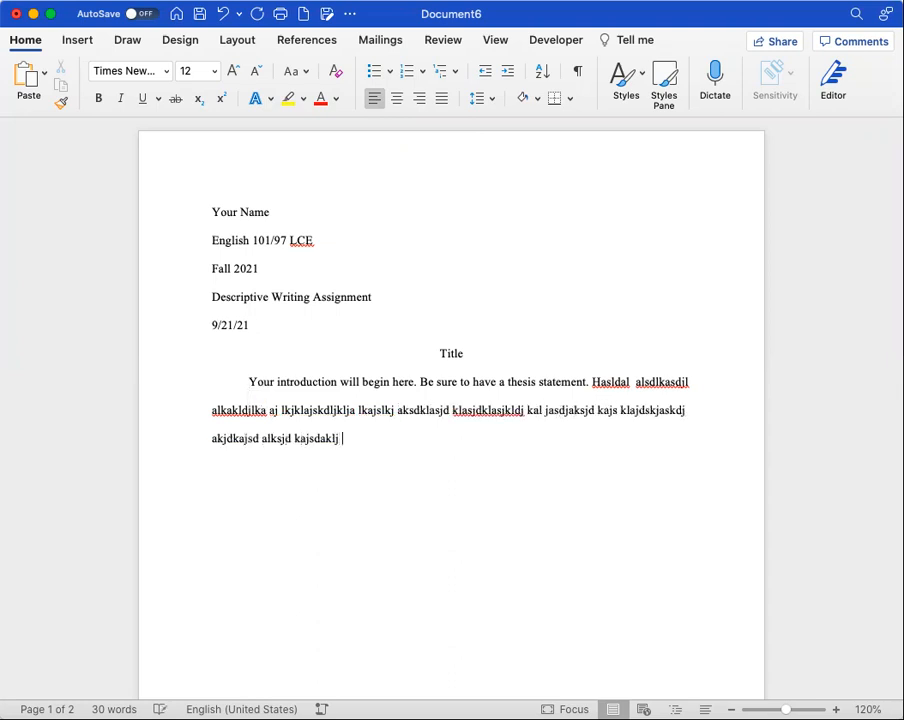
{"action": "type", "text": "j kasjdklajsdkaj  kasjdkajdklajsld"}
{"action": "key", "text": "Return"}
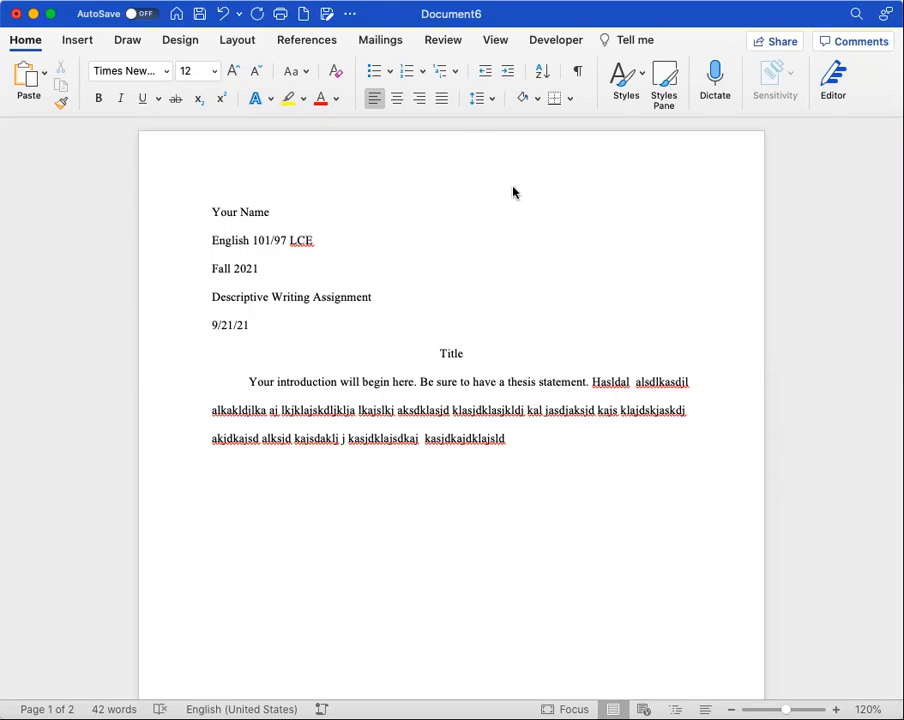
Step: Insert page numbers in the header at the top of the page, right-aligned and shown on the first page
{"action": "left_click", "coordinate": [89, 44]}
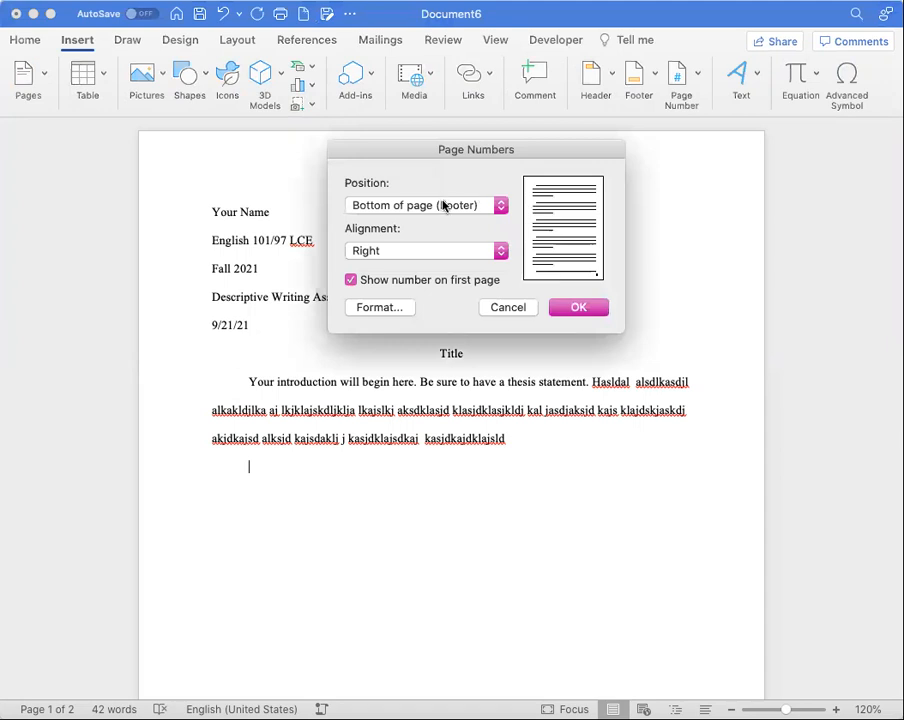
{"action": "left_click", "coordinate": [440, 201]}
{"action": "left_click", "coordinate": [432, 190]}
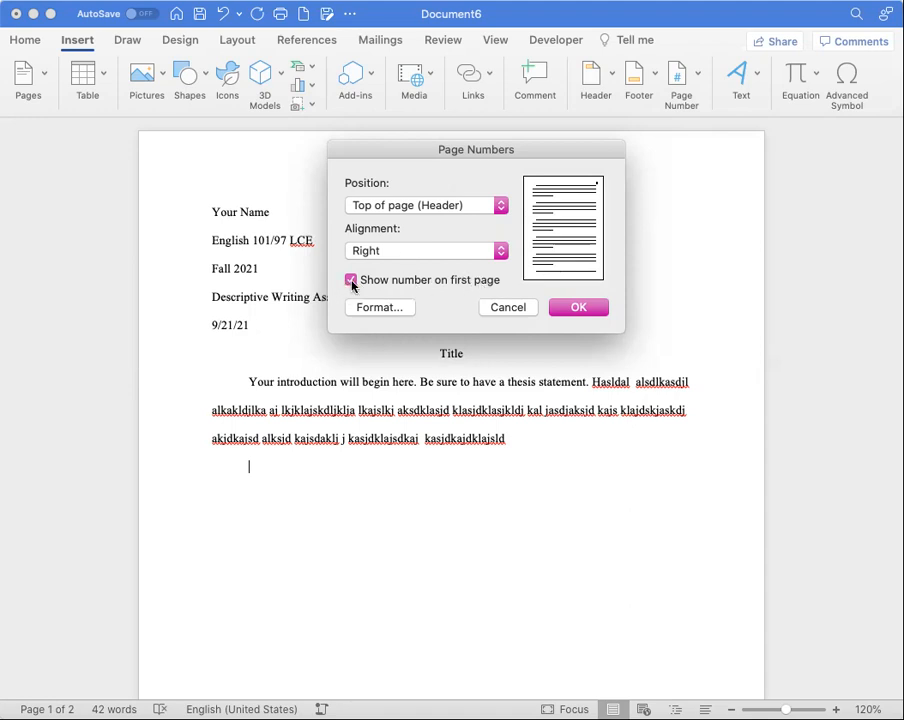
{"action": "left_click", "coordinate": [580, 307]}
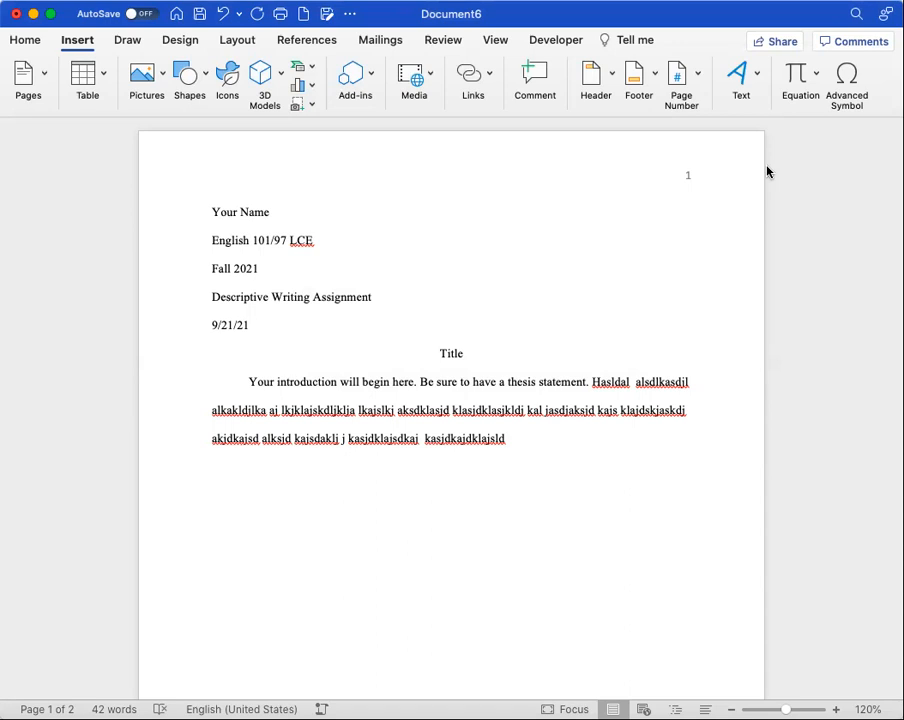
Step: Open the header for editing and insert the writer's last name and a space before the page number
{"action": "double_click", "coordinate": [700, 175]}
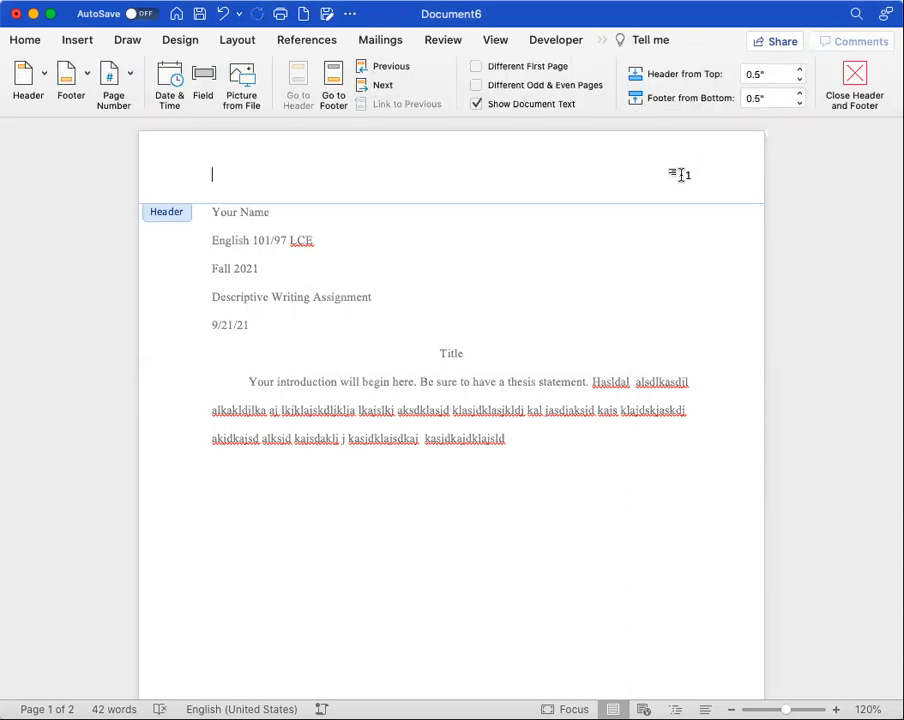
{"action": "left_click", "coordinate": [688, 177]}
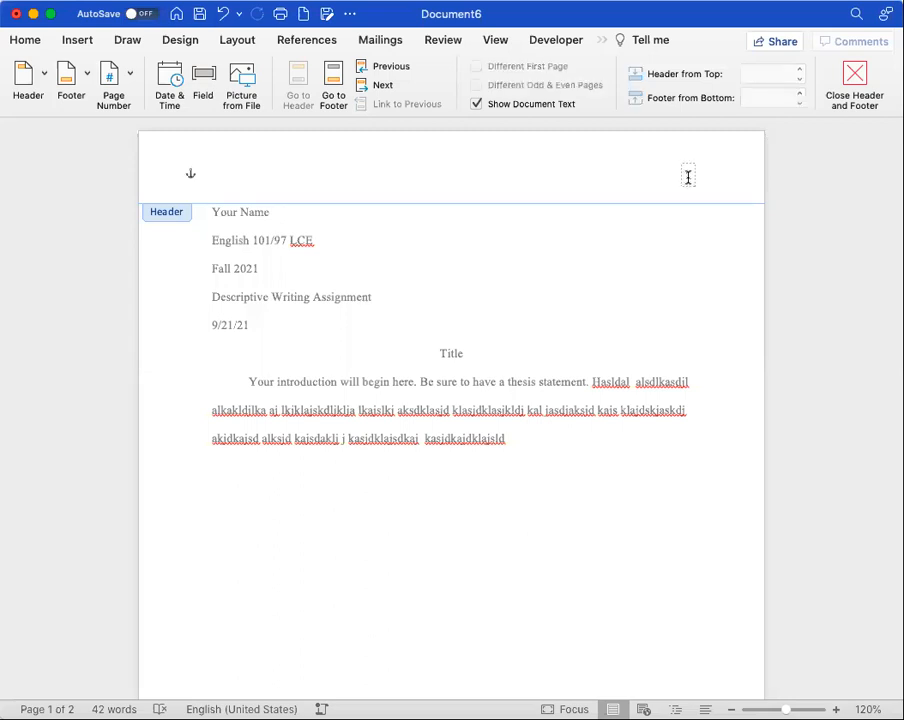
{"action": "left_click", "coordinate": [683, 176]}
{"action": "left_click", "coordinate": [729, 189]}
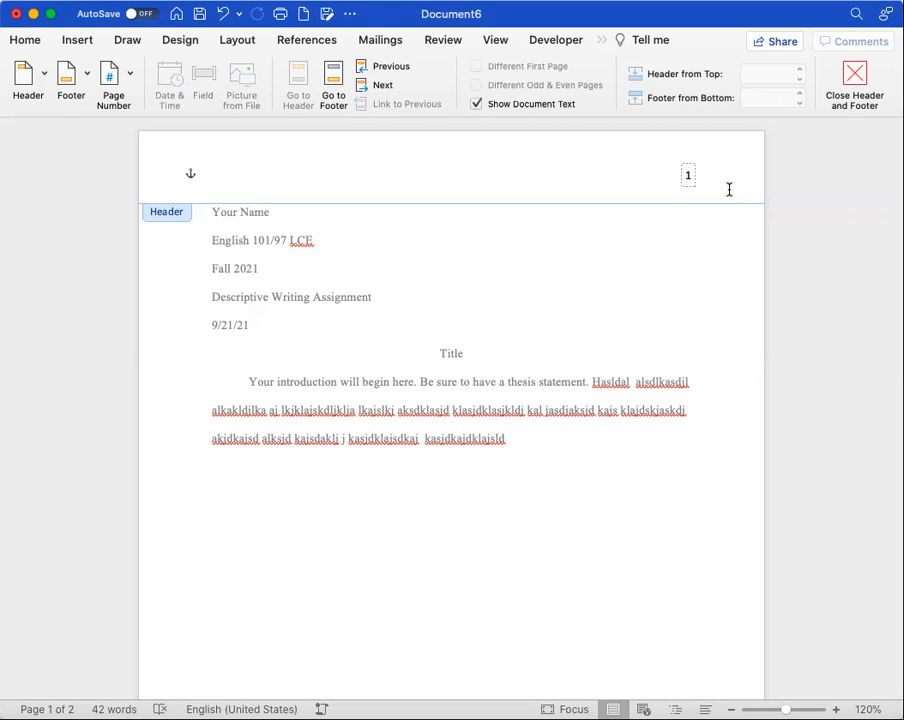
{"action": "type", "text": "Amantea"}
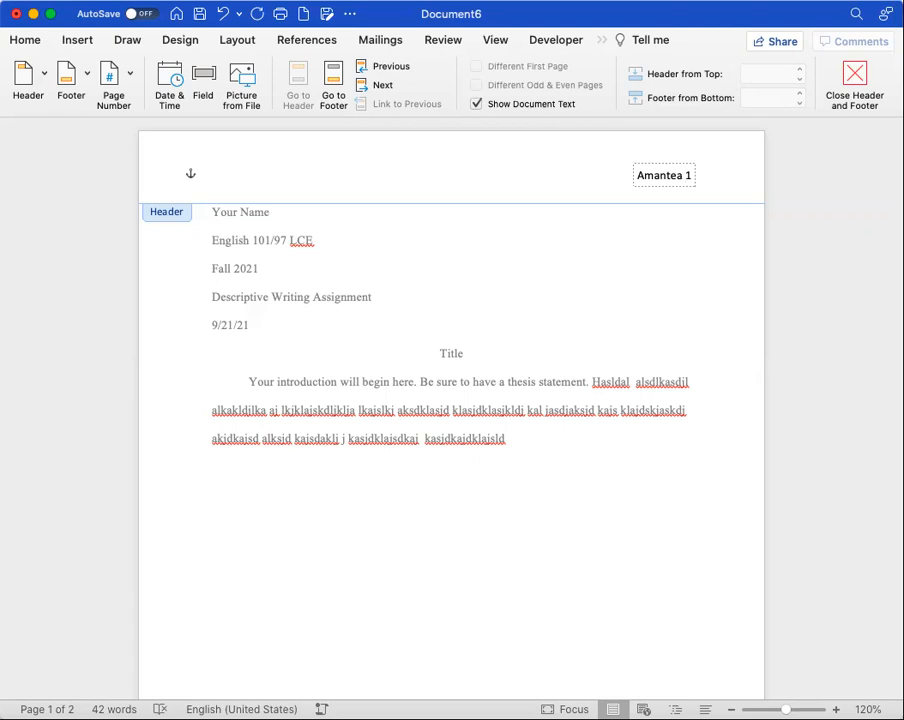
Step: Set the header's last name and page number in Times New Roman and return to the document body
{"action": "left_click_drag", "start_coordinate": [638, 177], "coordinate": [692, 177]}
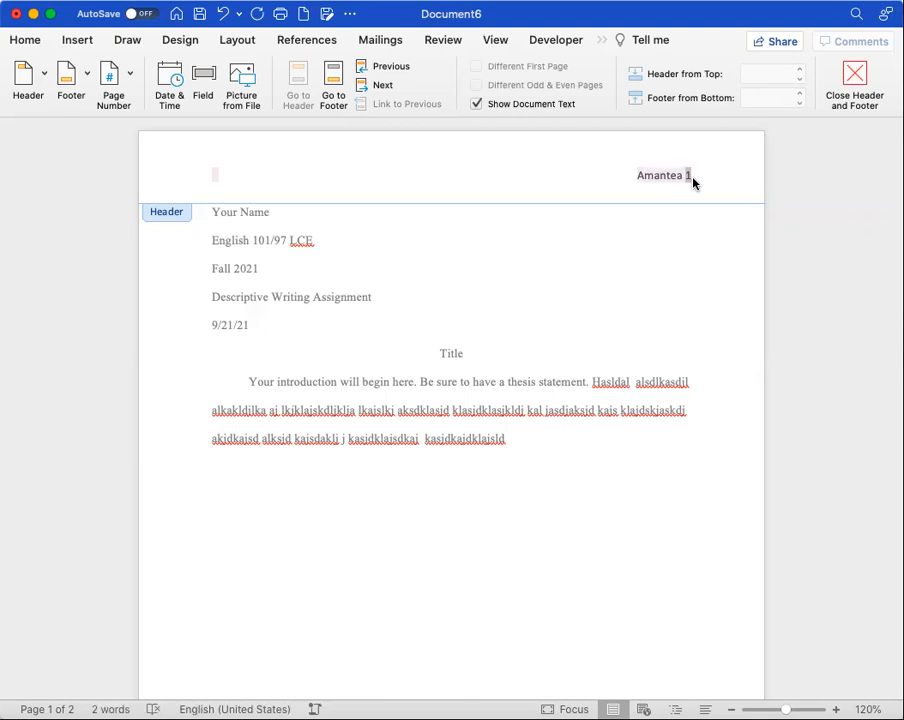
{"action": "left_click", "coordinate": [23, 44]}
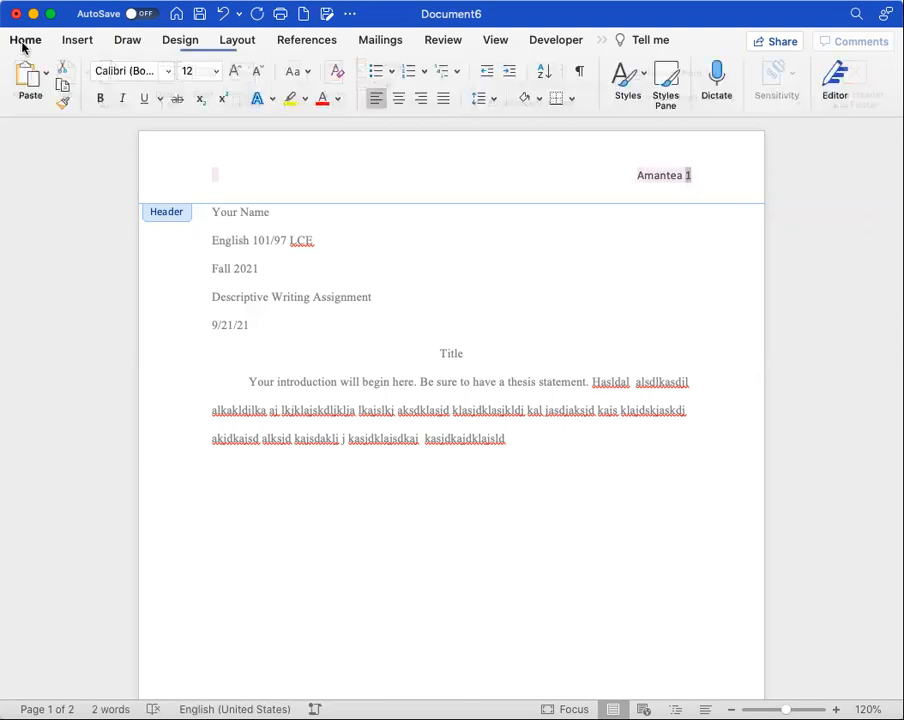
{"action": "left_click", "coordinate": [166, 71]}
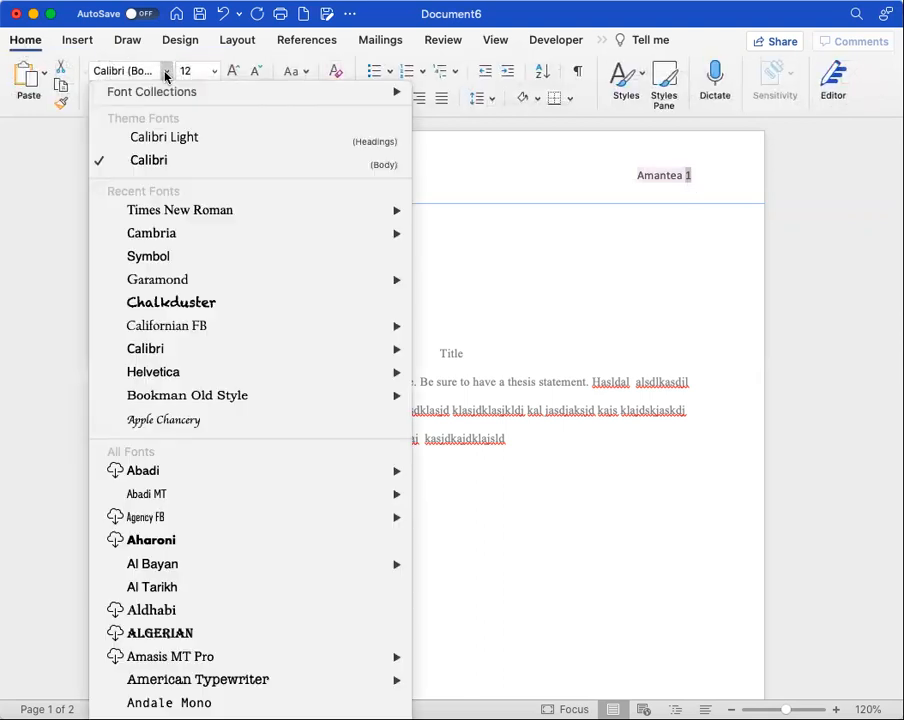
{"action": "left_click", "coordinate": [184, 208]}
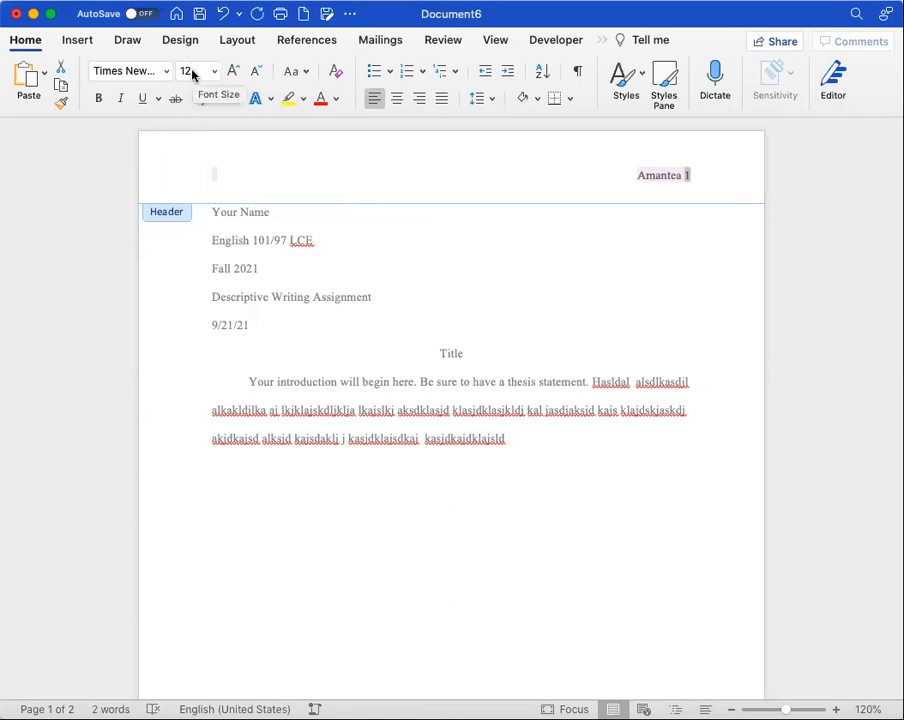
{"action": "double_click", "coordinate": [451, 463]}
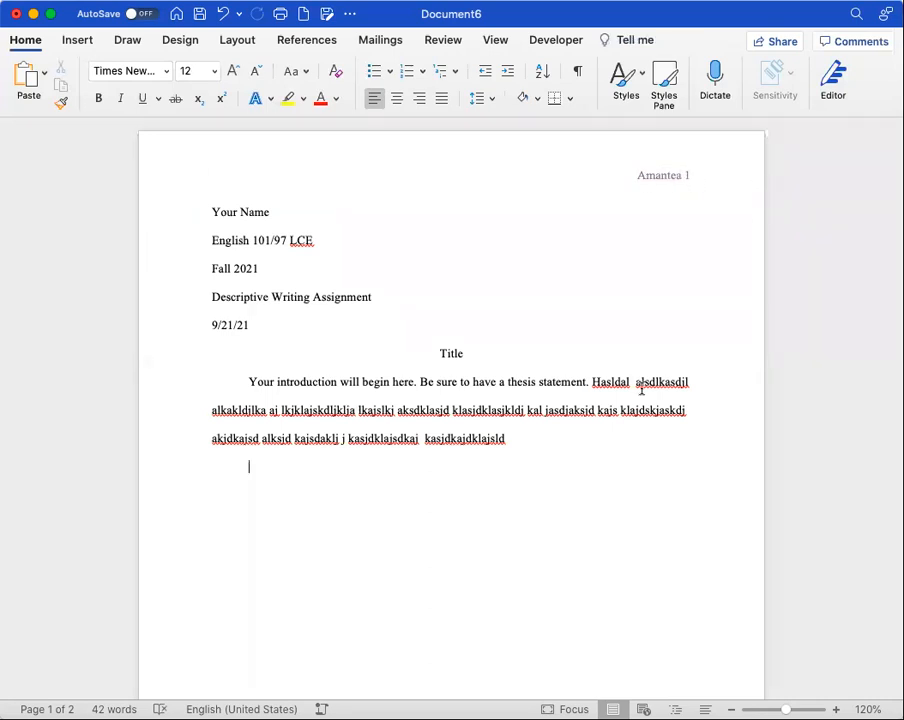
Step: Add empty lines below the introduction until a new page begins, and compare the headers of the first and second pages
{"action": "key", "text": "Return"}
{"action": "key", "text": "Return"}
{"action": "key", "text": "Return"}
{"action": "key", "text": "Return"}
{"action": "key", "text": "Return"}
{"action": "key", "text": "Return"}
{"action": "key", "text": "Return"}
{"action": "key", "text": "Return"}
{"action": "key", "text": "Return"}
{"action": "key", "text": "Return"}
{"action": "key", "text": "Return"}
{"action": "key", "text": "Return"}
{"action": "key", "text": "Return"}
{"action": "key", "text": "Return"}
{"action": "key", "text": "Return"}
{"action": "key", "text": "Return"}
{"action": "key", "text": "Return"}
{"action": "key", "text": "Return"}
{"action": "key", "text": "Return"}
{"action": "key", "text": "Return"}
{"action": "key", "text": "Return"}
{"action": "key", "text": "Return"}
{"action": "key", "text": "Return"}
{"action": "key", "text": "Return"}
{"action": "key", "text": "Return"}
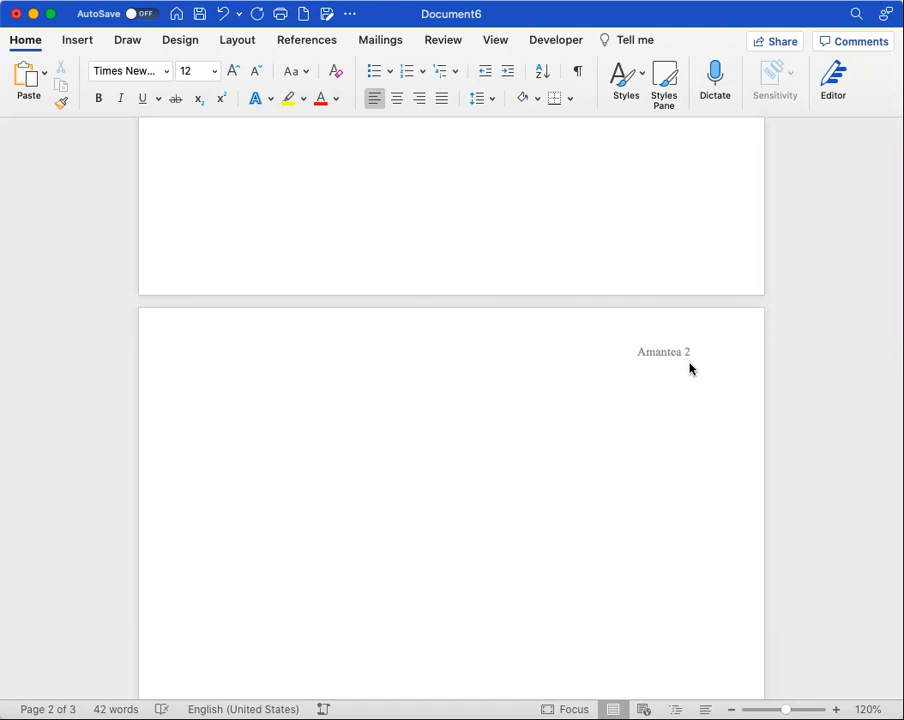
{"action": "scroll", "coordinate": [684, 361], "scroll_direction": "up", "scroll_amount": 15}
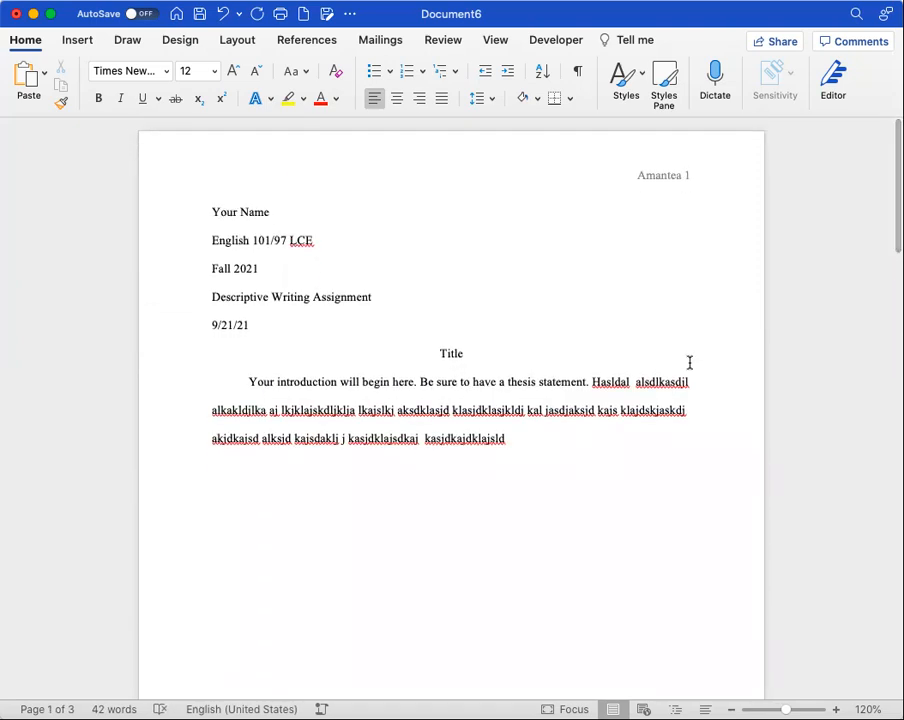
{"action": "scroll", "coordinate": [684, 361], "scroll_direction": "down", "scroll_amount": 8}
{"action": "scroll", "coordinate": [695, 370], "scroll_direction": "up", "scroll_amount": 8}
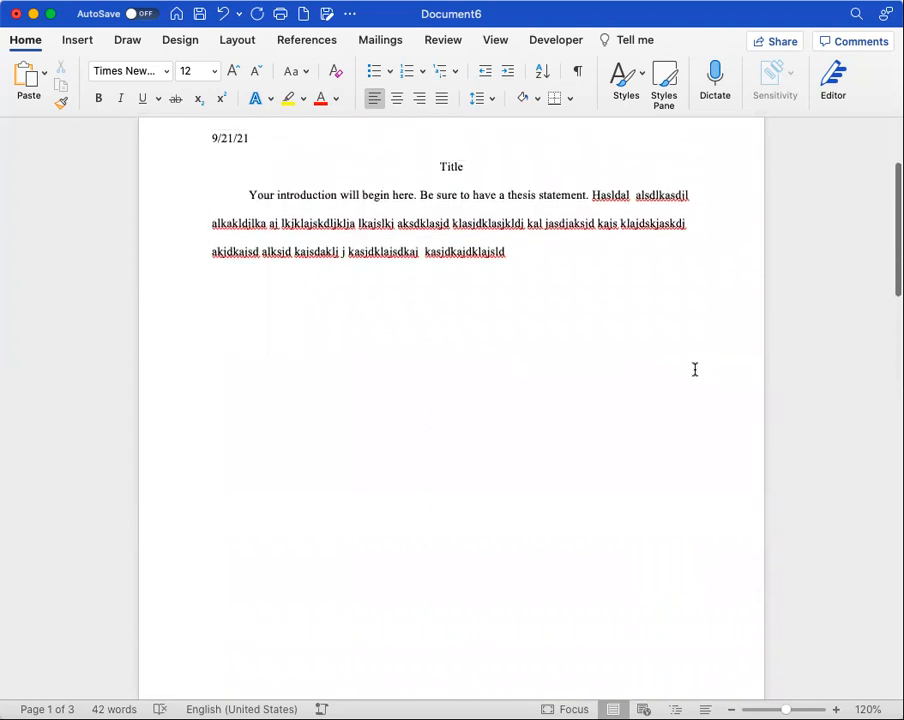